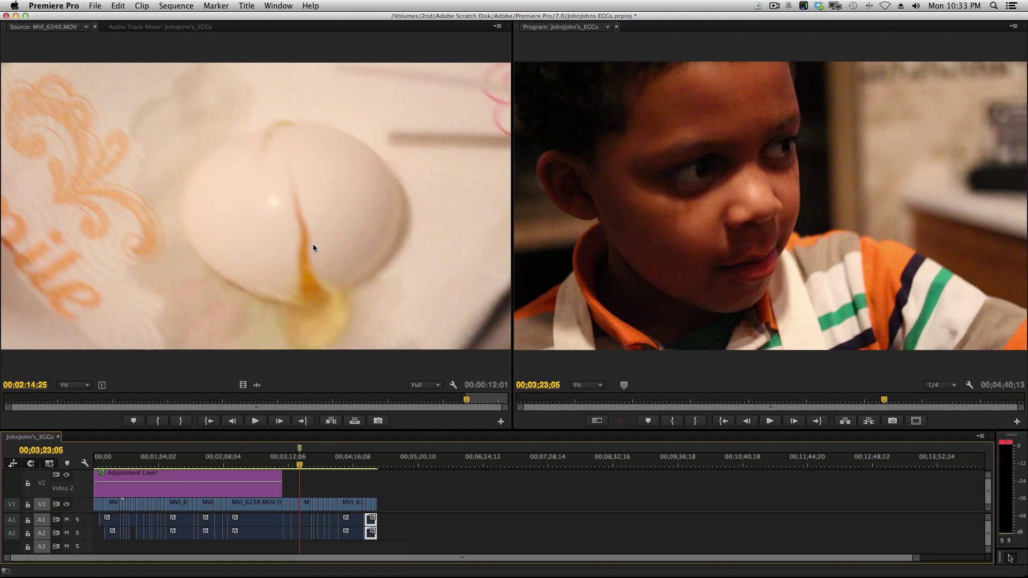
Step: Play back the sequence, then open Export Media as QuickTime H.264 1920x1080, previewing around 00;03;22
{"action": "key", "text": "space"}
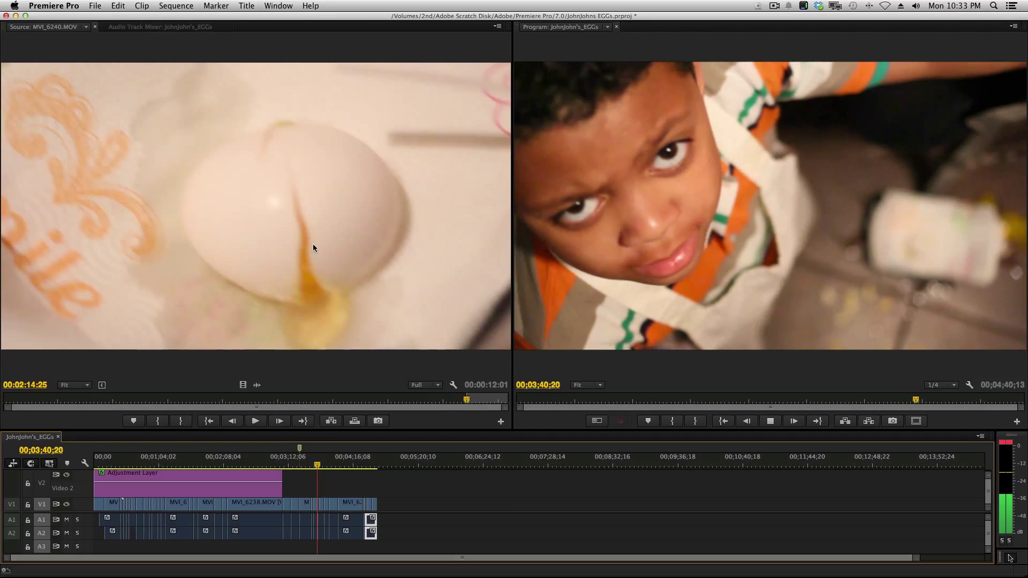
{"action": "key", "text": "space"}
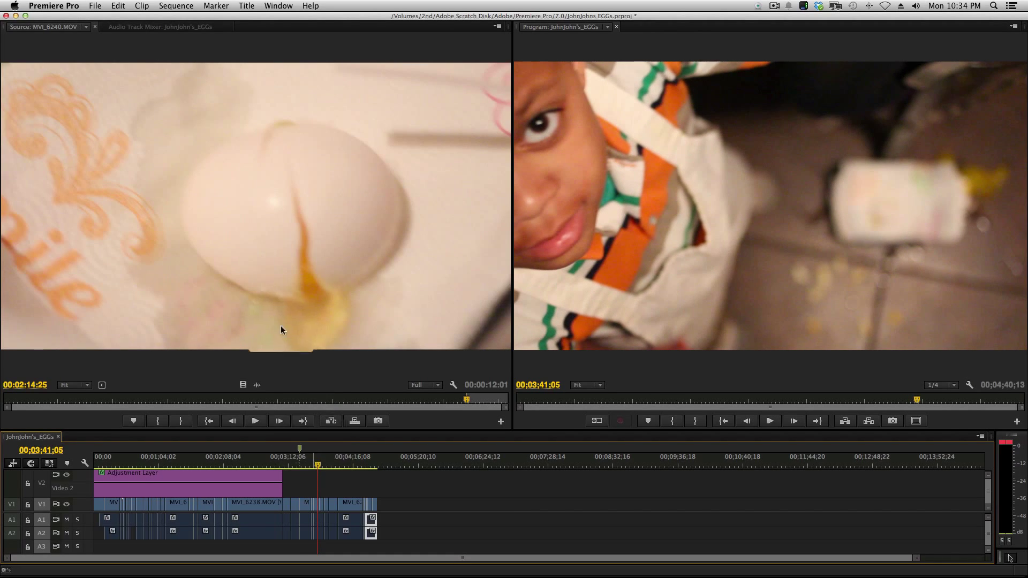
{"action": "left_click", "coordinate": [96, 6]}
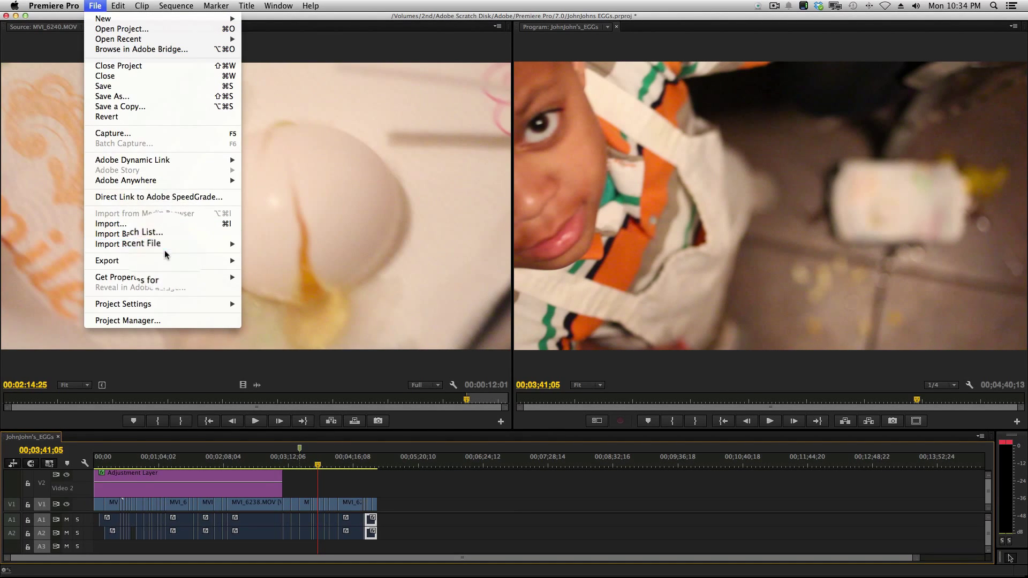
{"action": "mouse_move", "coordinate": [168, 260]}
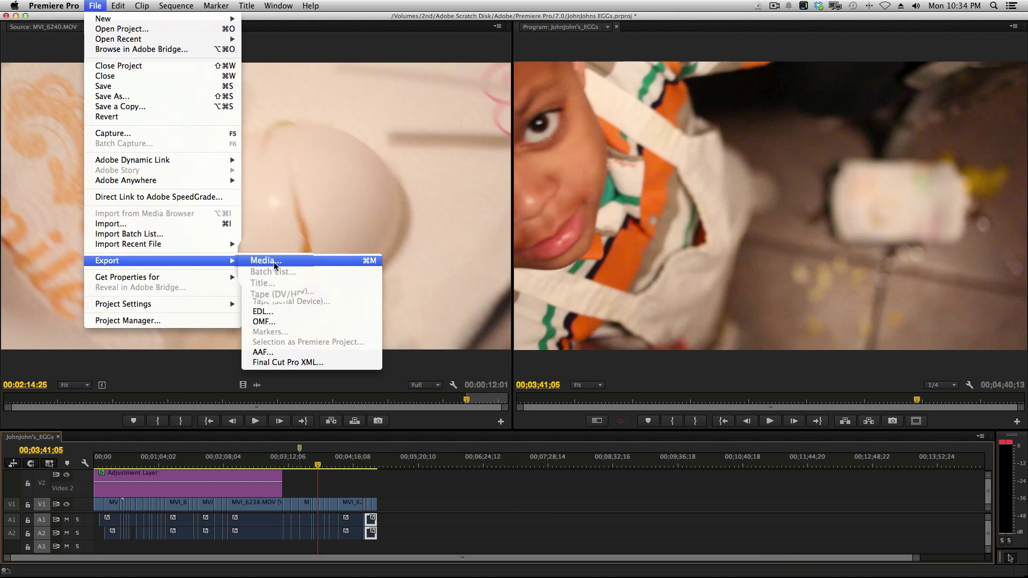
{"action": "left_click", "coordinate": [274, 262]}
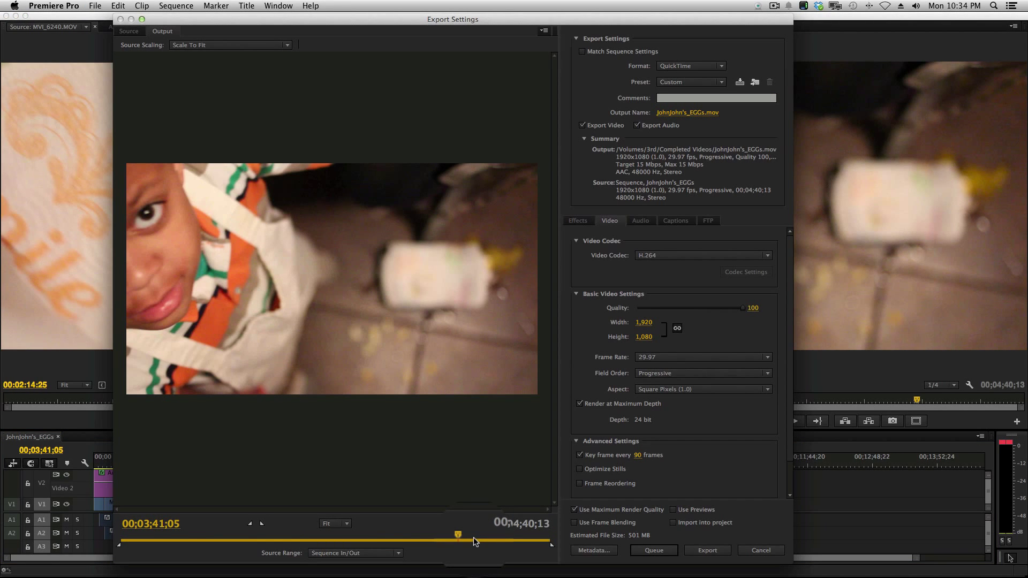
{"action": "mouse_move", "coordinate": [453, 537]}
{"action": "left_mouse_down"}
{"action": "mouse_move", "coordinate": [419, 537]}
{"action": "mouse_move", "coordinate": [439, 538]}
{"action": "left_mouse_up"}
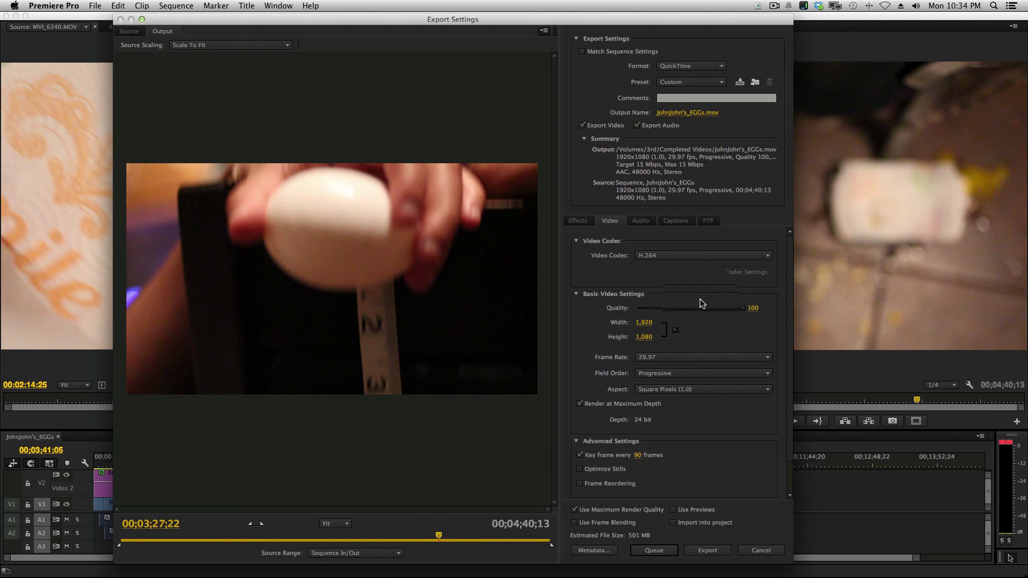
{"action": "mouse_move", "coordinate": [789, 252]}
{"action": "left_mouse_down"}
{"action": "mouse_move", "coordinate": [791, 313]}
{"action": "mouse_move", "coordinate": [789, 247]}
{"action": "left_mouse_up"}
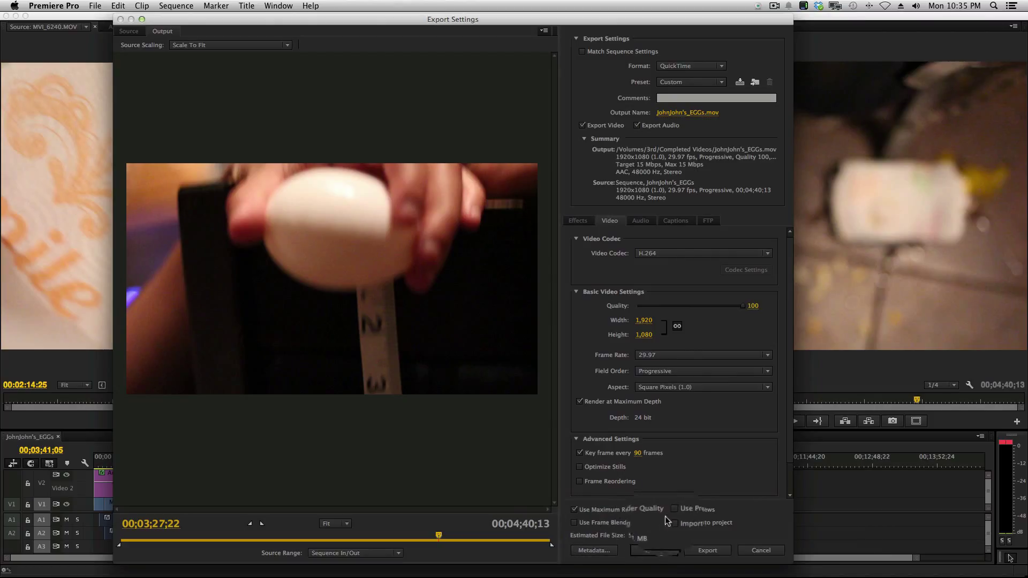
Step: Queue the export in Media Encoder, keep QuickTime format, and open the Custom preset settings
{"action": "left_click", "coordinate": [654, 545]}
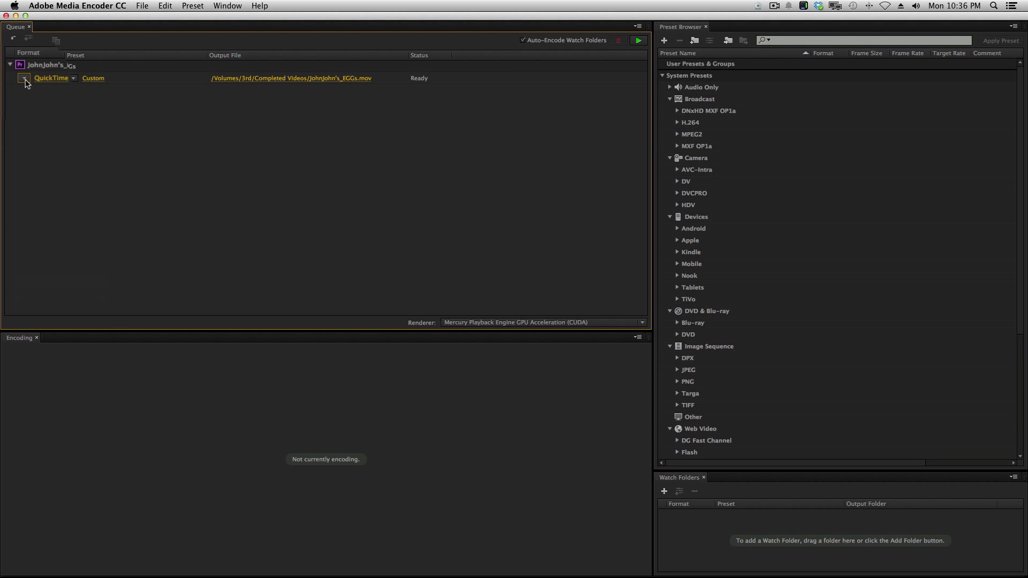
{"action": "left_click", "coordinate": [24, 79]}
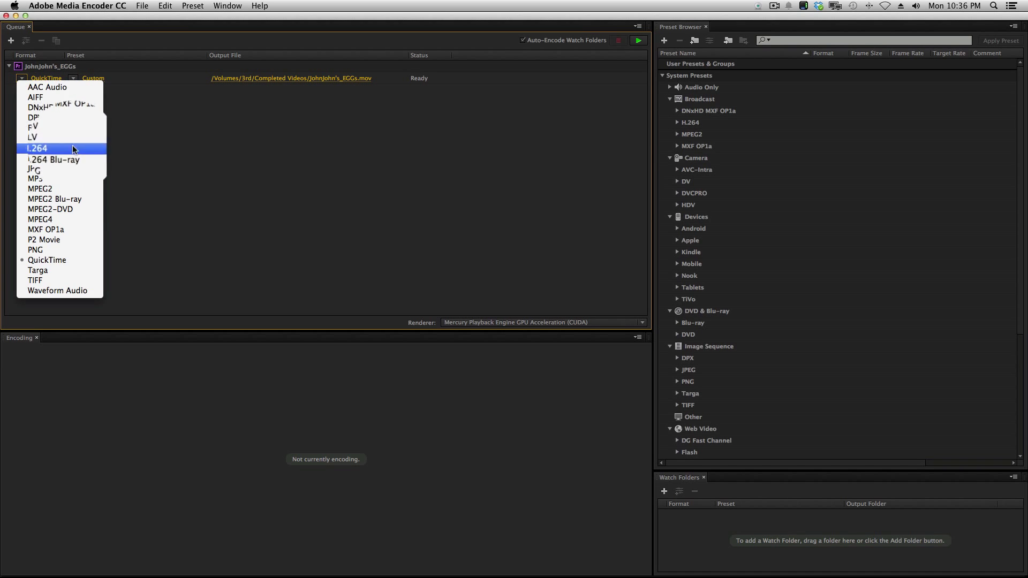
{"action": "left_click", "coordinate": [213, 156]}
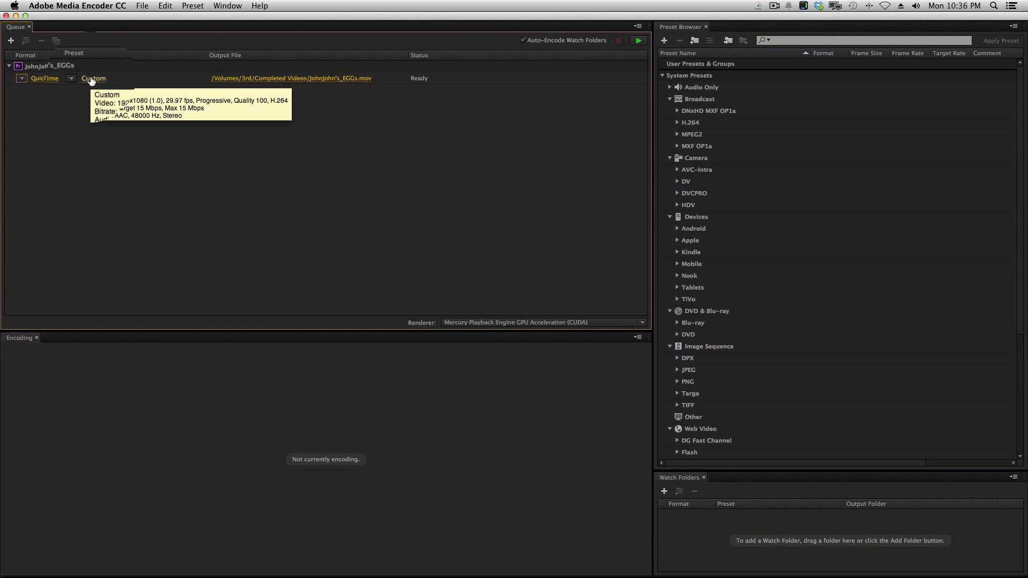
{"action": "left_click", "coordinate": [91, 79]}
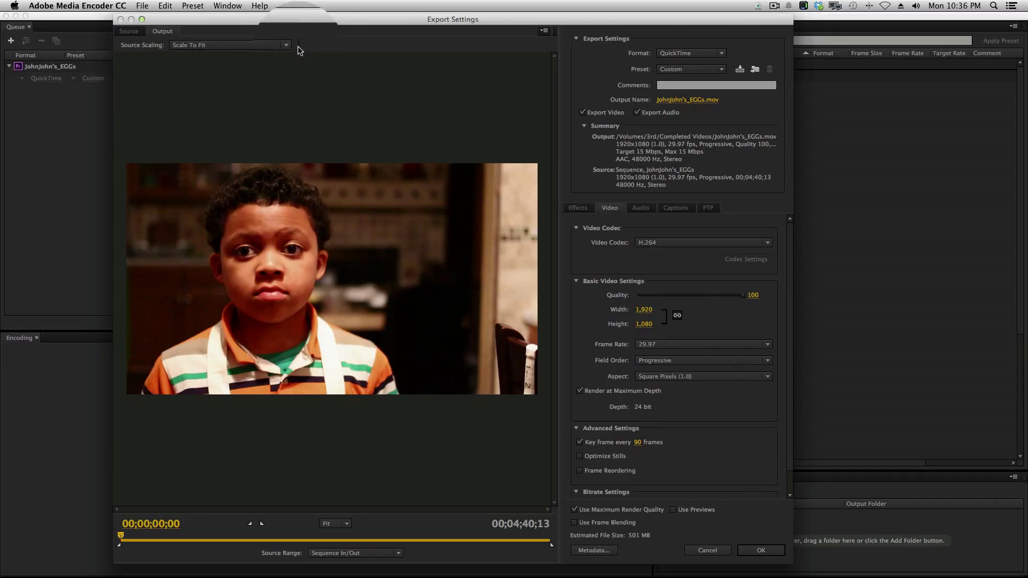
Step: Confirm the export settings and keep the output path Completed Videos/JohnJohn's_EGGs.mov
{"action": "left_click", "coordinate": [750, 540]}
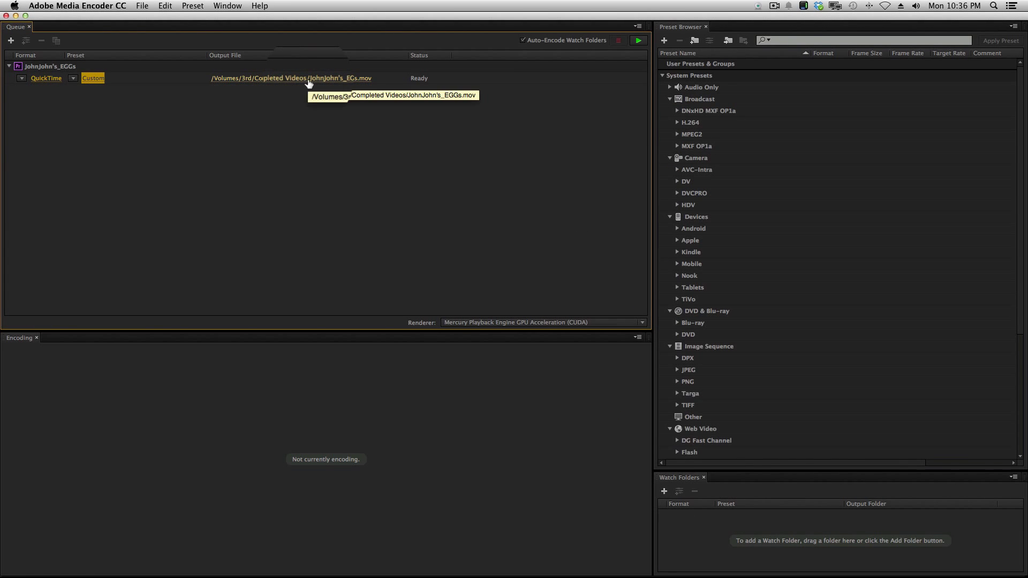
{"action": "left_click", "coordinate": [309, 80]}
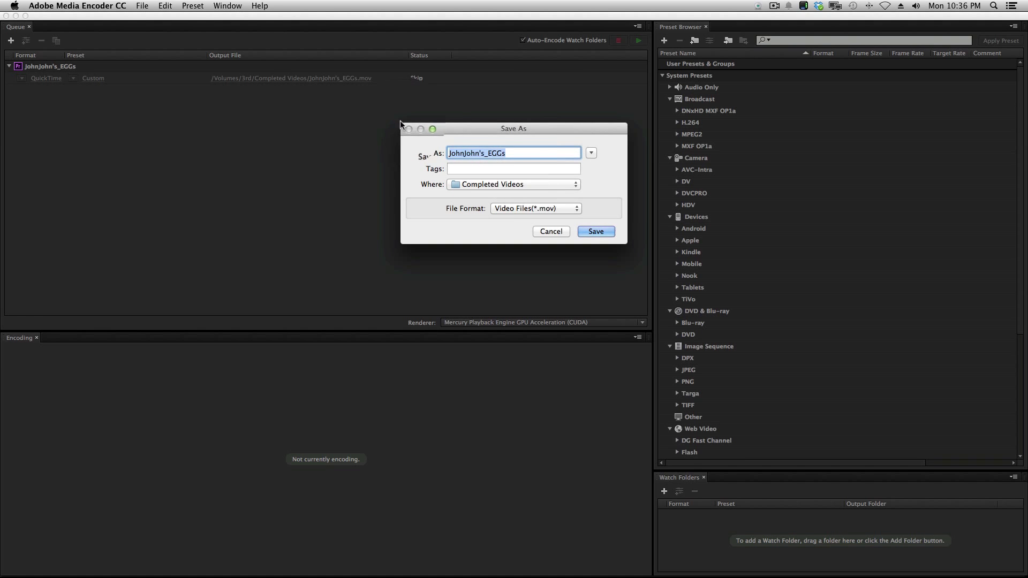
{"action": "left_click", "coordinate": [552, 232]}
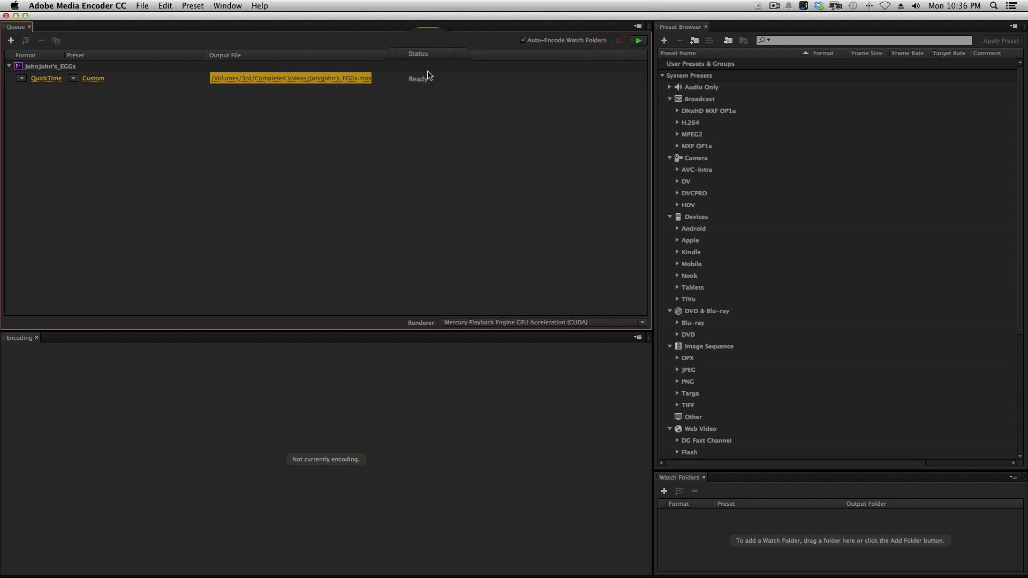
Step: Duplicate the QuickTime job three times for four queued outputs, then review row four's formats
{"action": "right_click", "coordinate": [121, 83]}
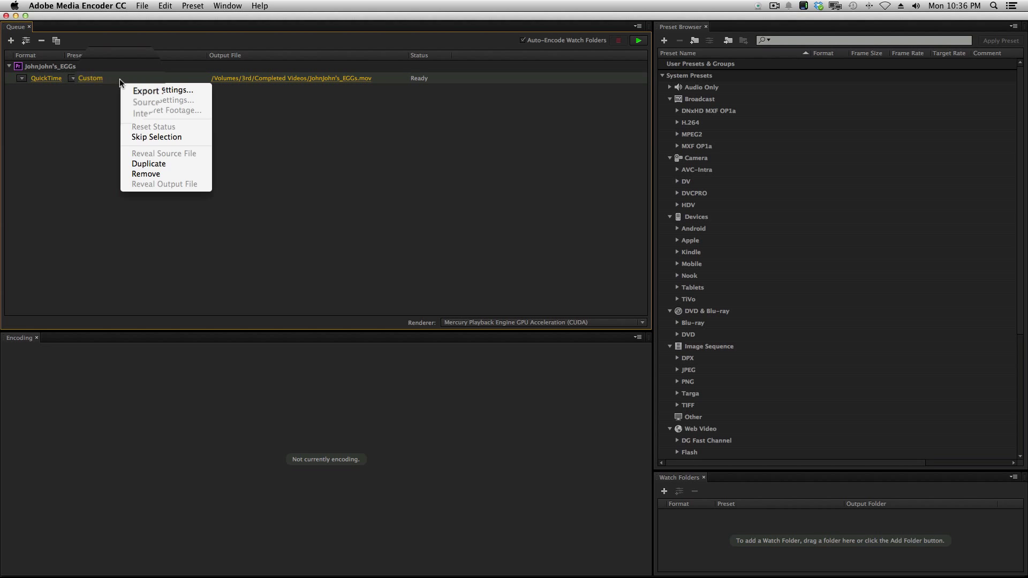
{"action": "left_click", "coordinate": [181, 164]}
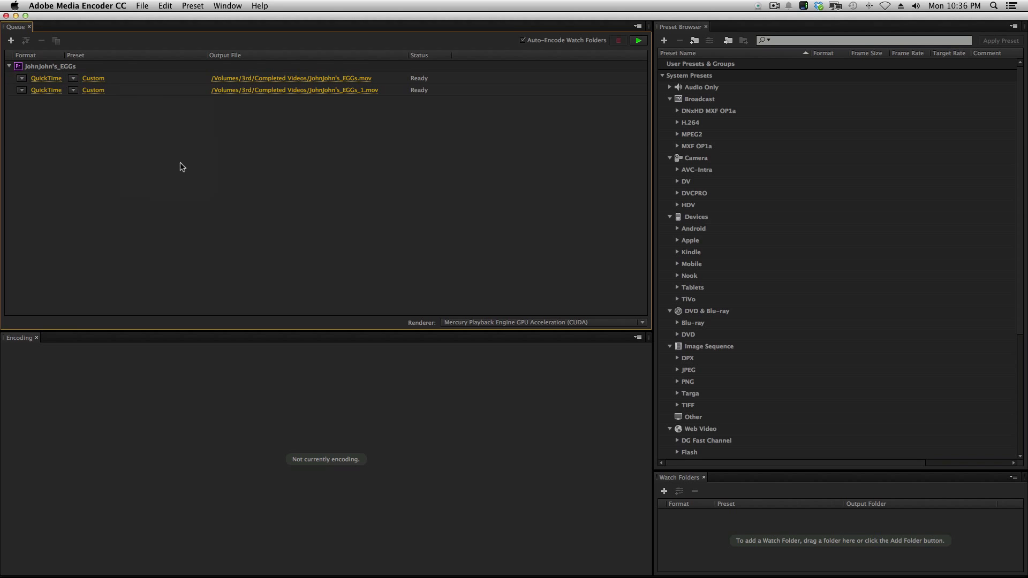
{"action": "right_click", "coordinate": [128, 95]}
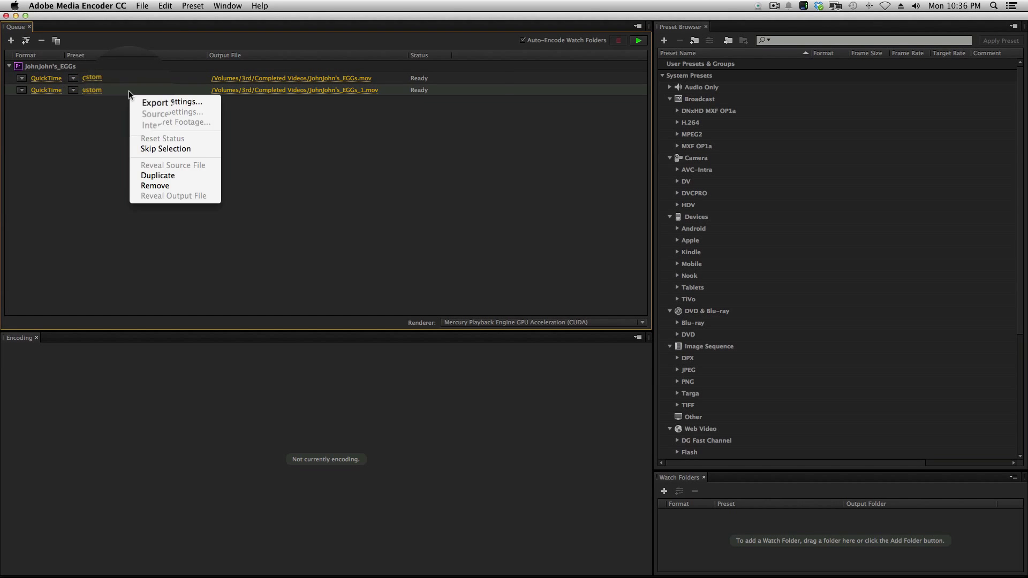
{"action": "left_click", "coordinate": [168, 176]}
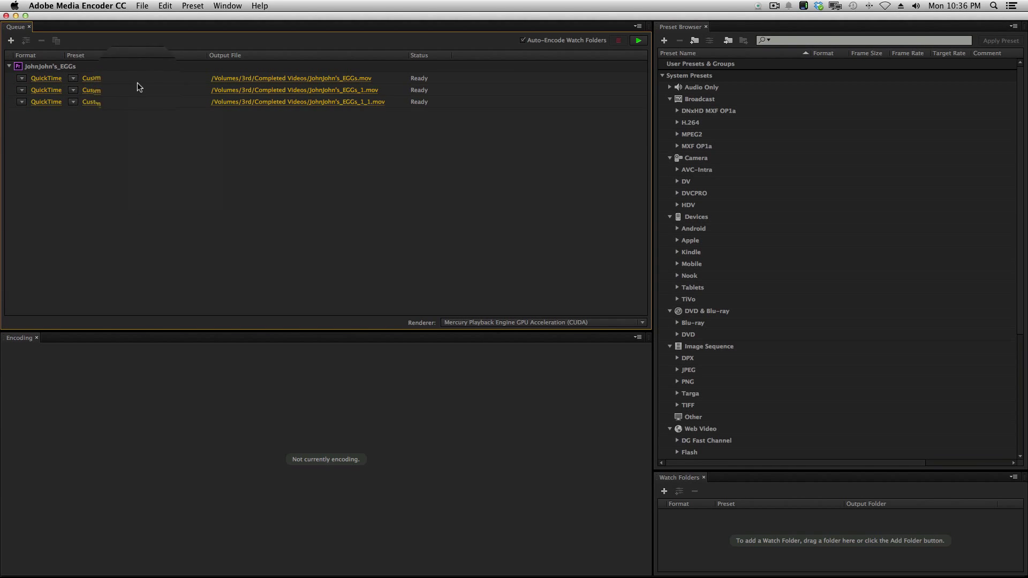
{"action": "right_click", "coordinate": [133, 96]}
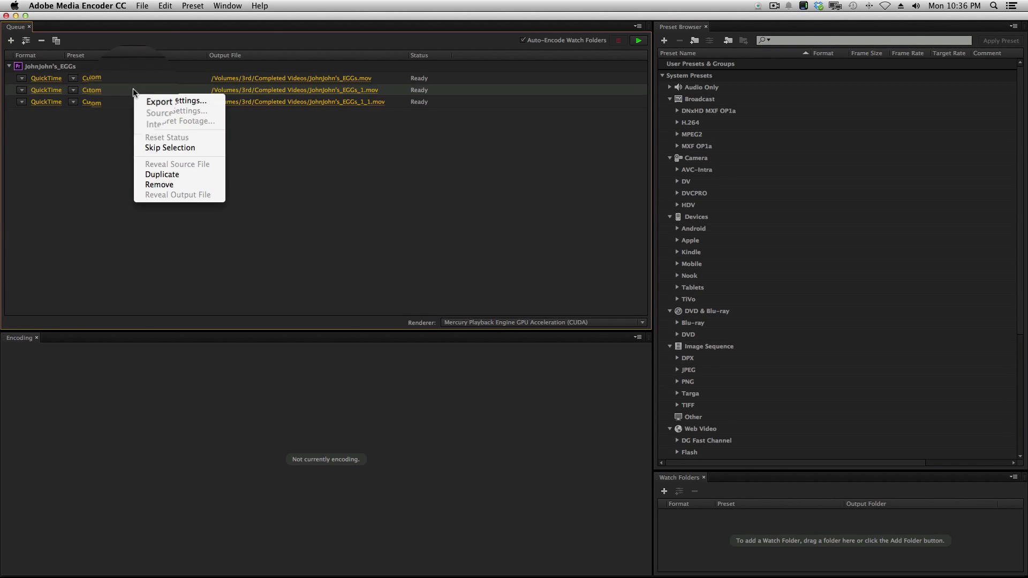
{"action": "left_click", "coordinate": [164, 177]}
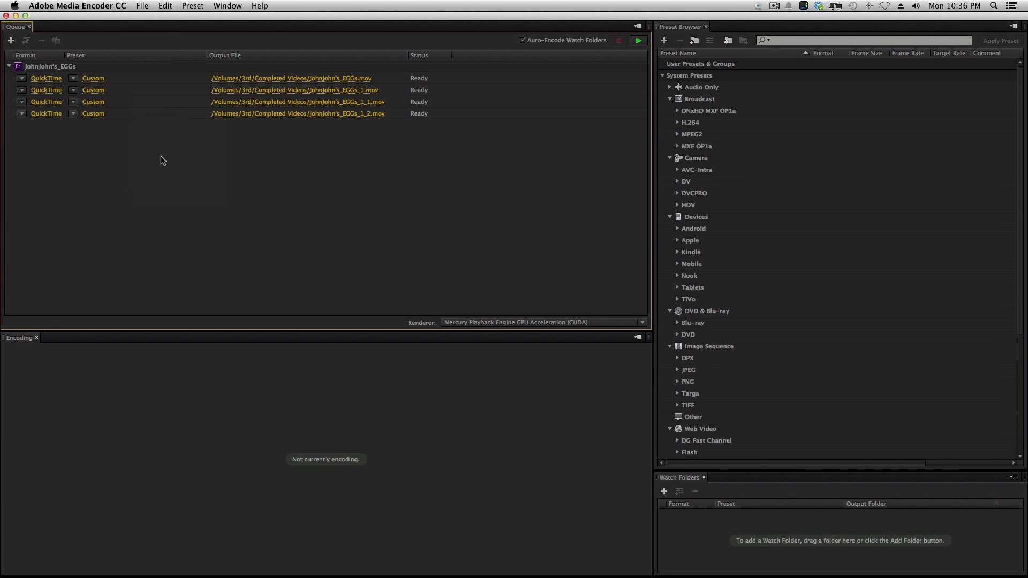
{"action": "left_click", "coordinate": [24, 114]}
{"action": "left_click", "coordinate": [179, 142]}
Step: Change the fourth output to H.264 with the Android Phone & Tablet 480p Widescreen preset
{"action": "left_click", "coordinate": [24, 113]}
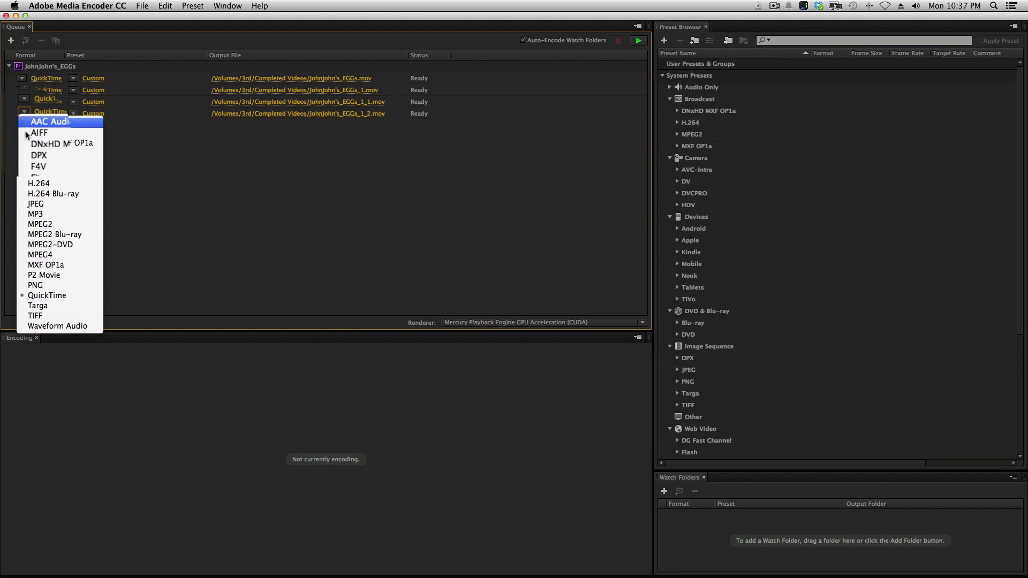
{"action": "left_click", "coordinate": [63, 184]}
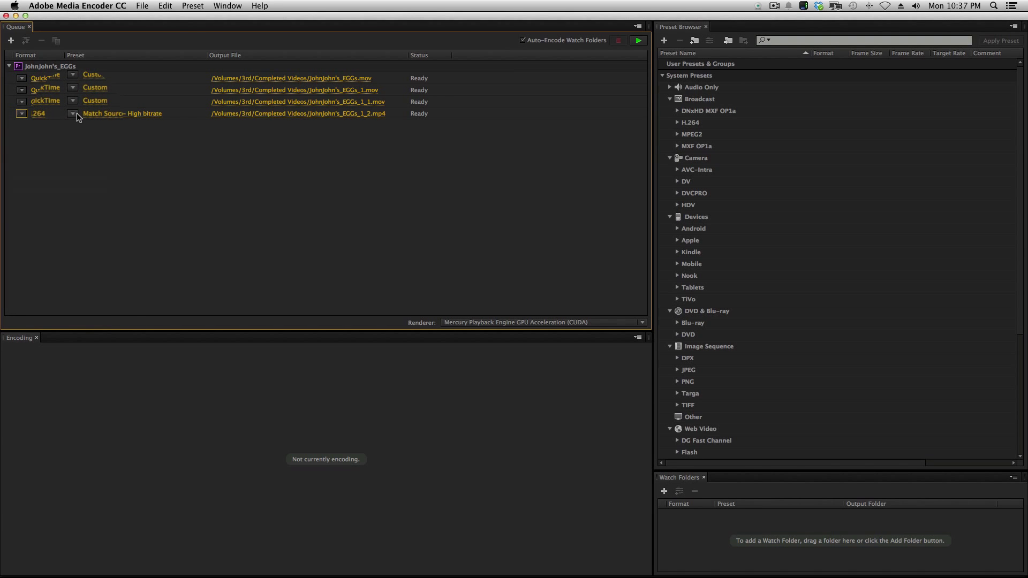
{"action": "left_click", "coordinate": [76, 116]}
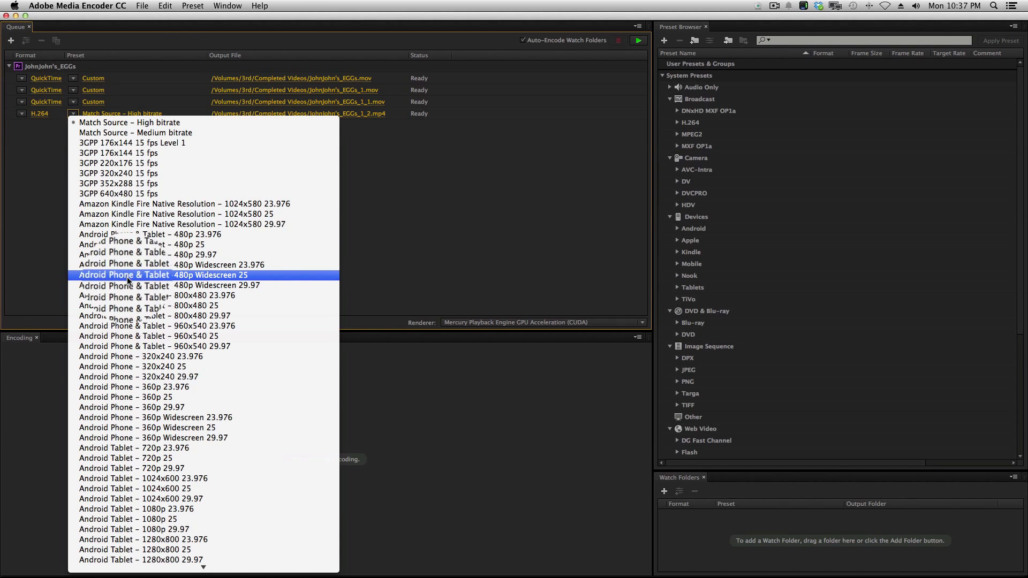
{"action": "left_click", "coordinate": [181, 291]}
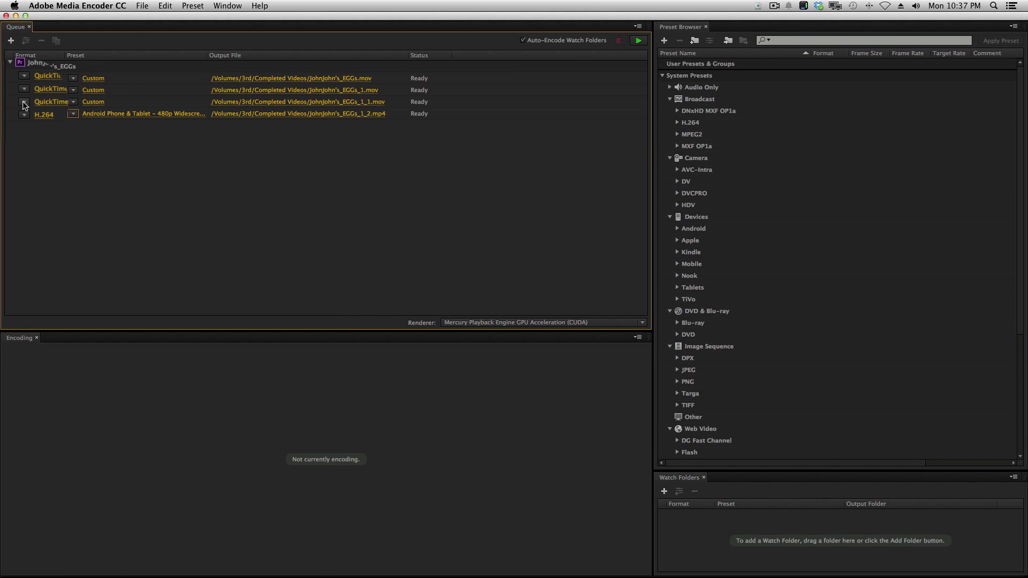
Step: Review the third output's preset and format choices, leaving them unchanged
{"action": "left_click", "coordinate": [73, 101]}
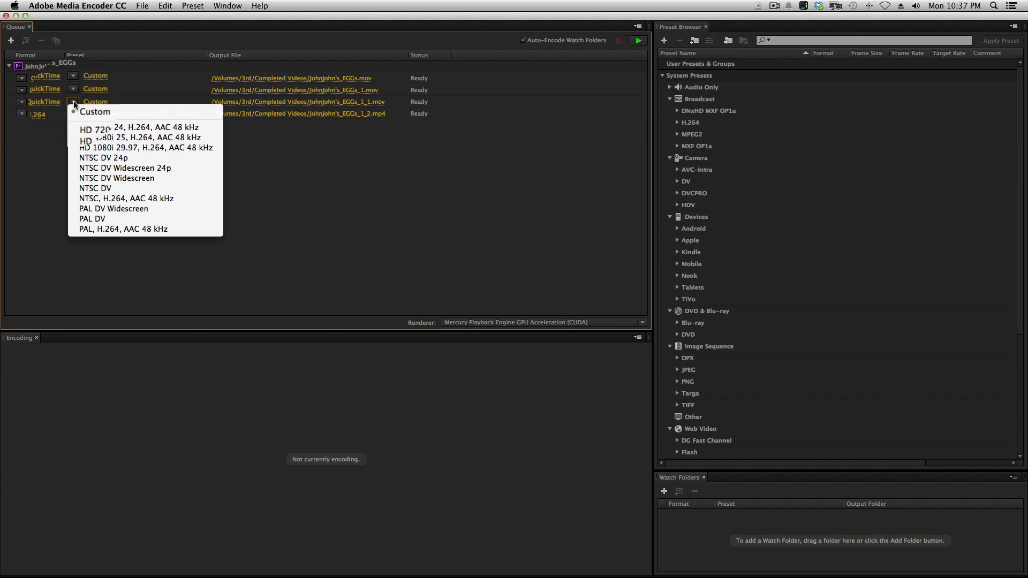
{"action": "left_click", "coordinate": [30, 161]}
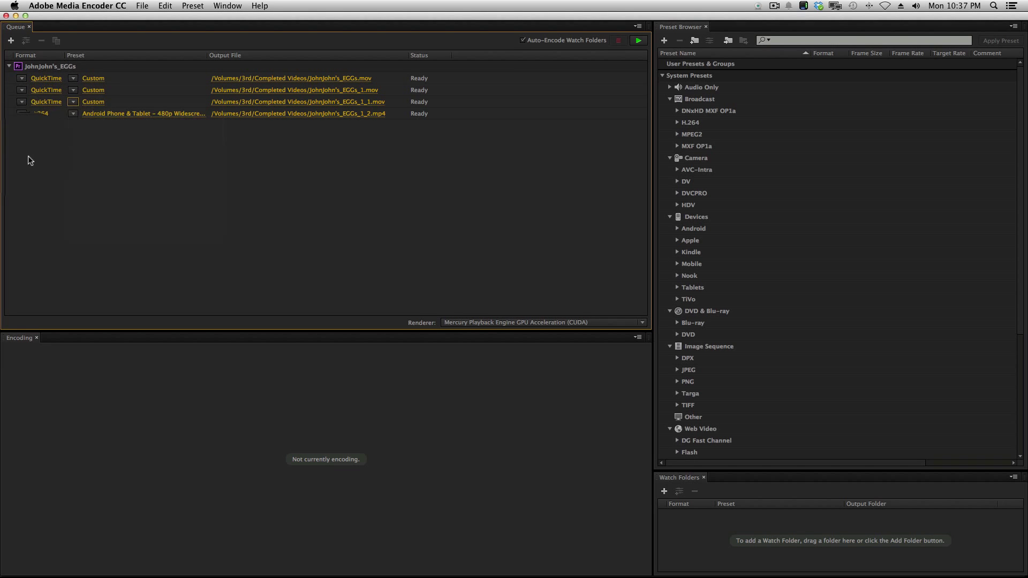
{"action": "left_click", "coordinate": [74, 102]}
{"action": "left_click", "coordinate": [37, 144]}
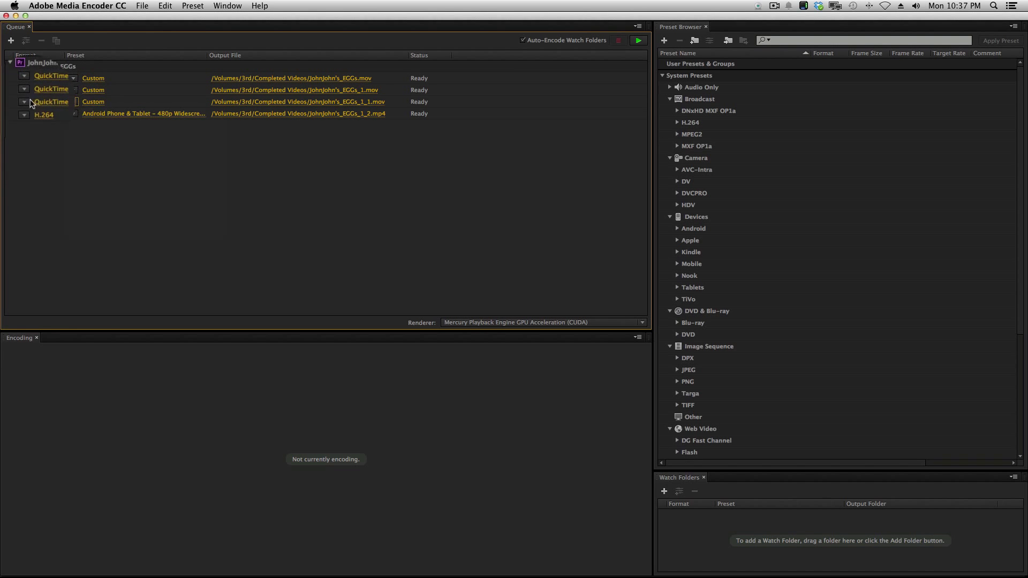
{"action": "left_click", "coordinate": [31, 102]}
{"action": "left_click", "coordinate": [174, 156]}
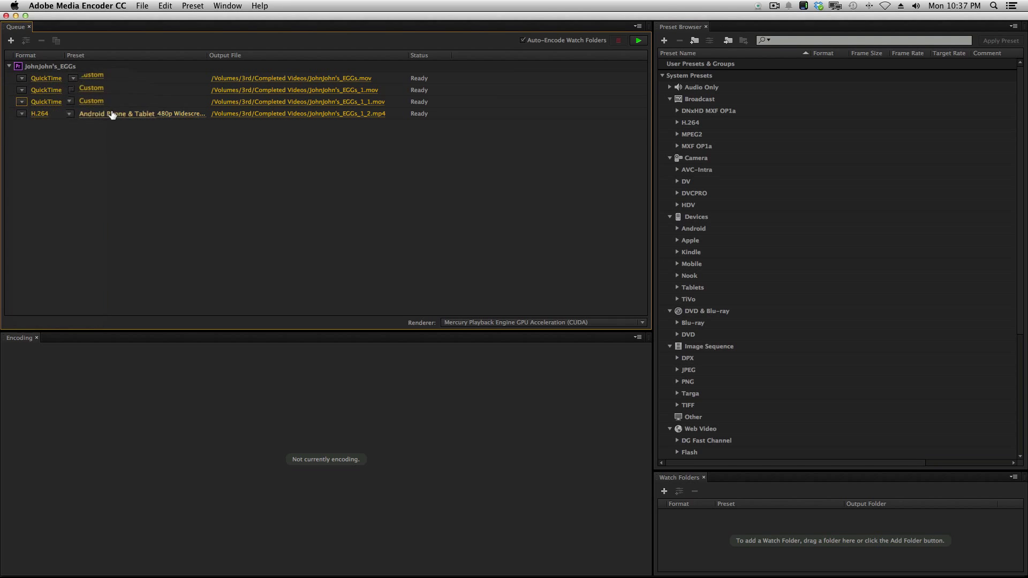
Step: Change the second output to FLV with the Web 1024x576 16x9 preset
{"action": "left_click", "coordinate": [24, 91]}
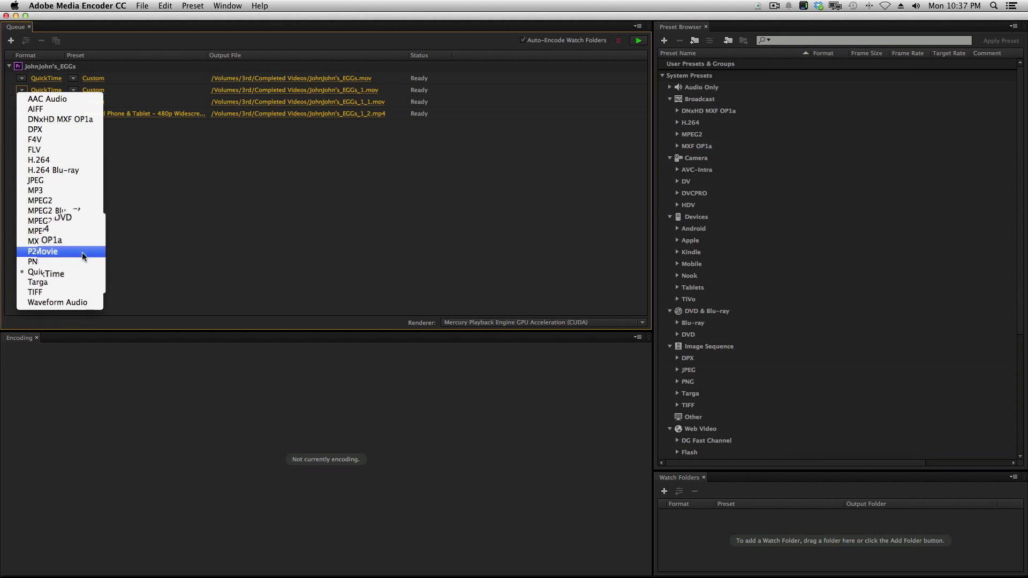
{"action": "left_click", "coordinate": [61, 152]}
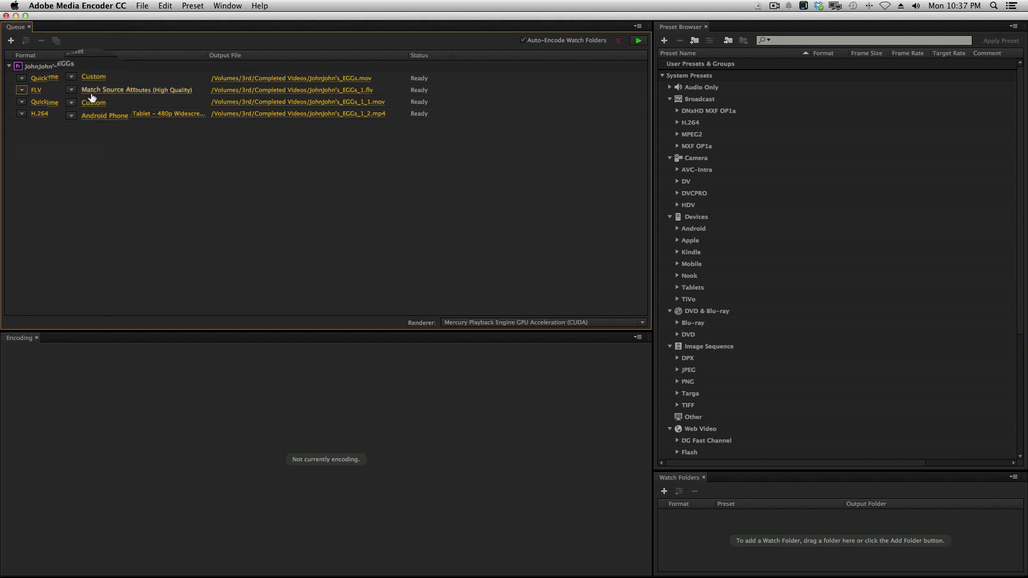
{"action": "left_click", "coordinate": [74, 91]}
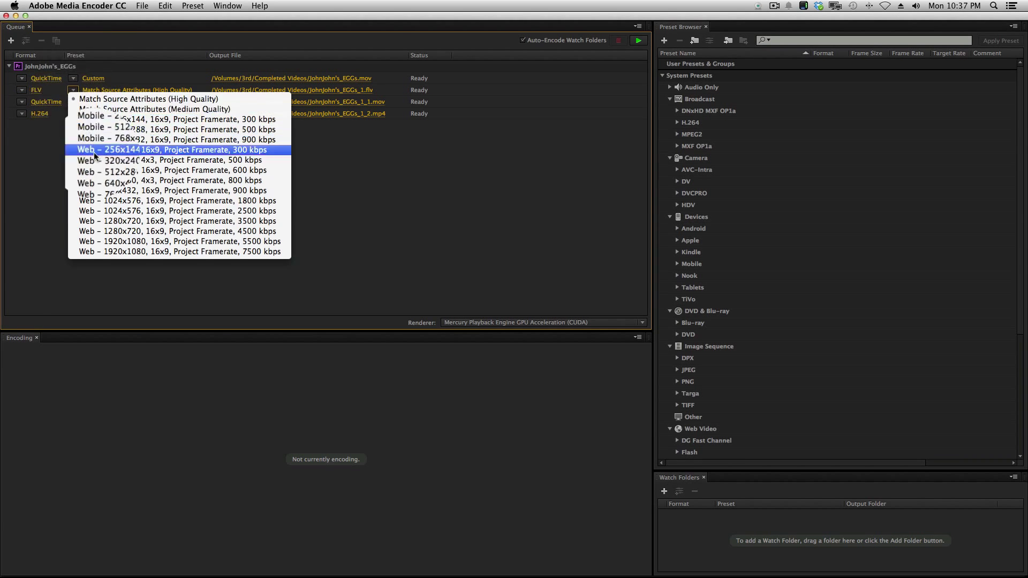
{"action": "left_click", "coordinate": [138, 217]}
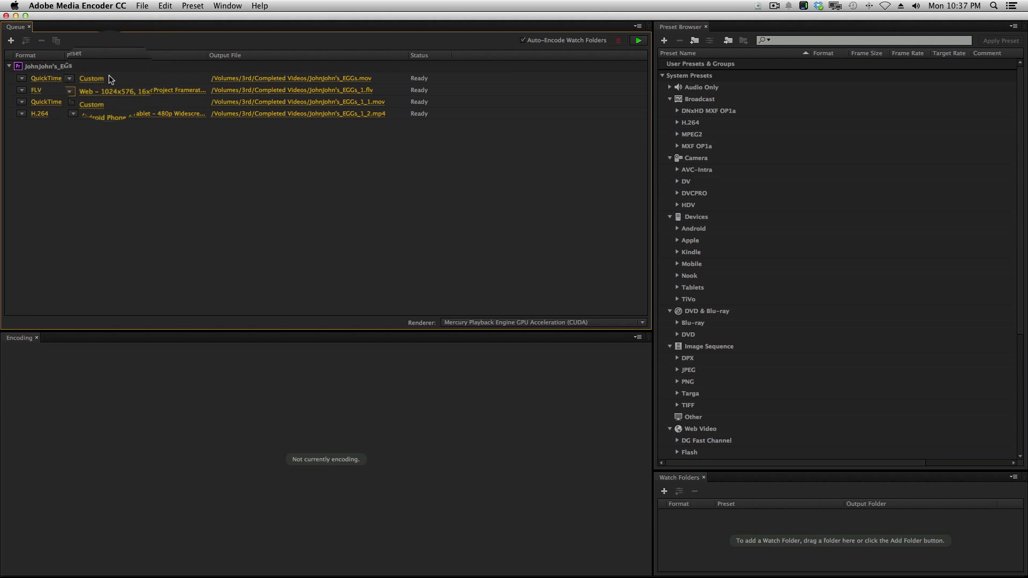
Step: Keep the first output's path, start encoding the queue, and return to Premiere at 00;03;24;16
{"action": "left_click", "coordinate": [300, 78]}
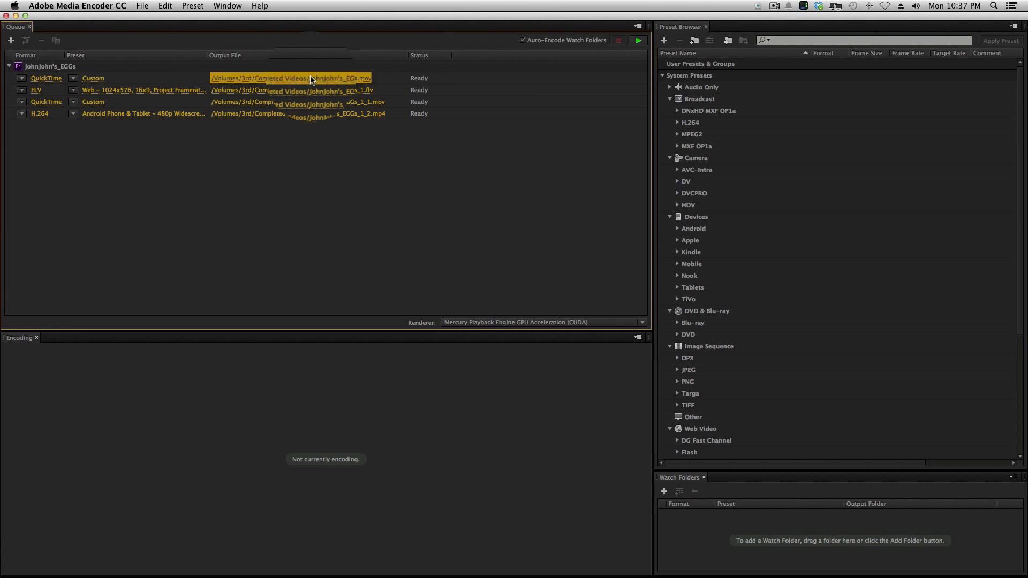
{"action": "left_click", "coordinate": [552, 234]}
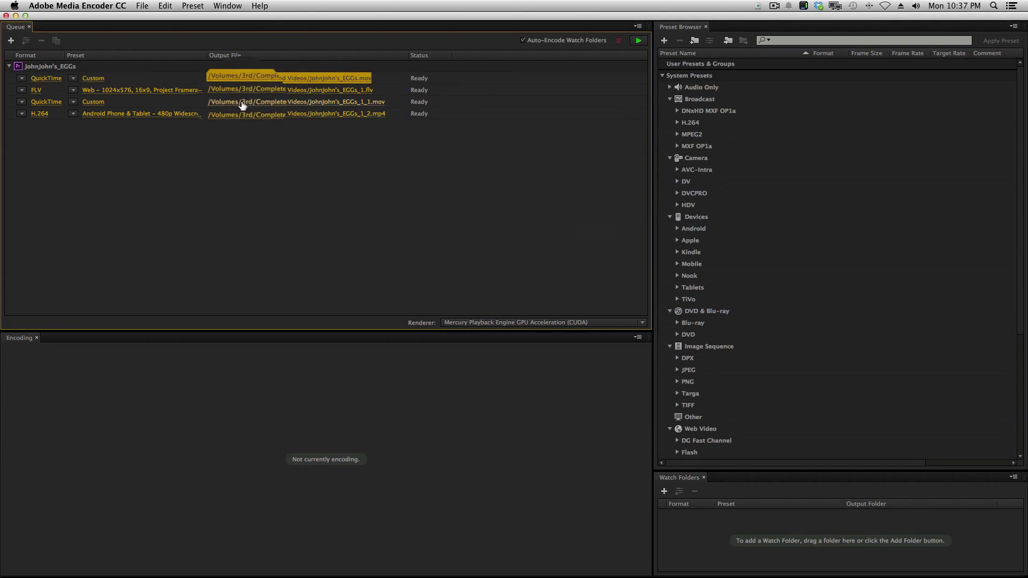
{"action": "left_click", "coordinate": [639, 47]}
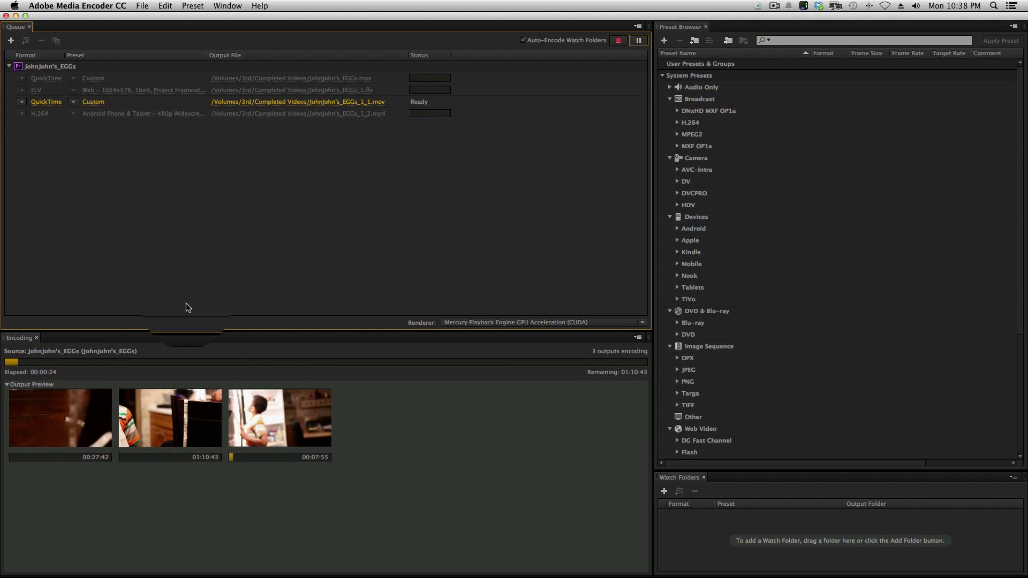
{"action": "key", "text": "super+Tab"}
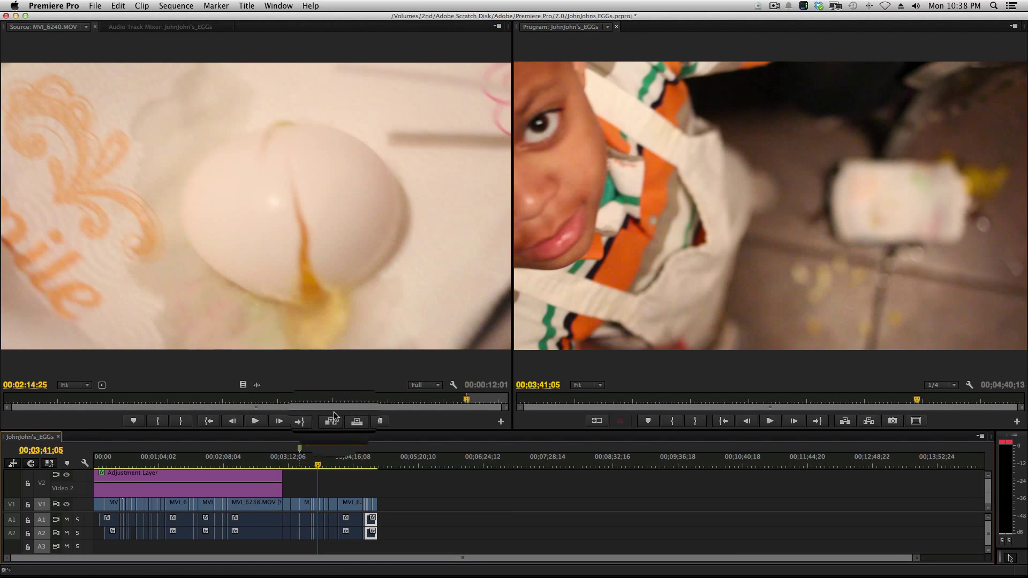
{"action": "left_click", "coordinate": [301, 464]}
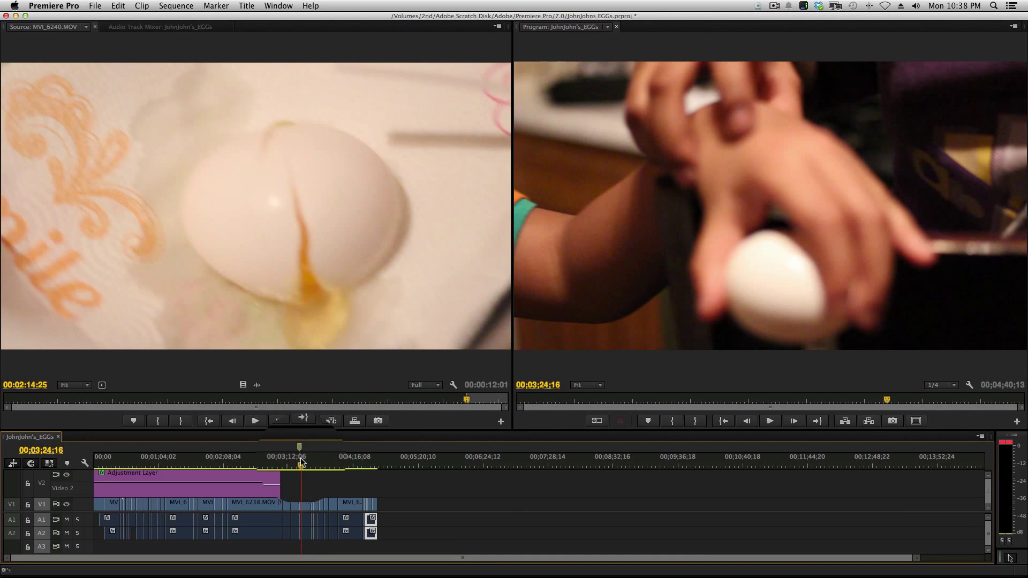